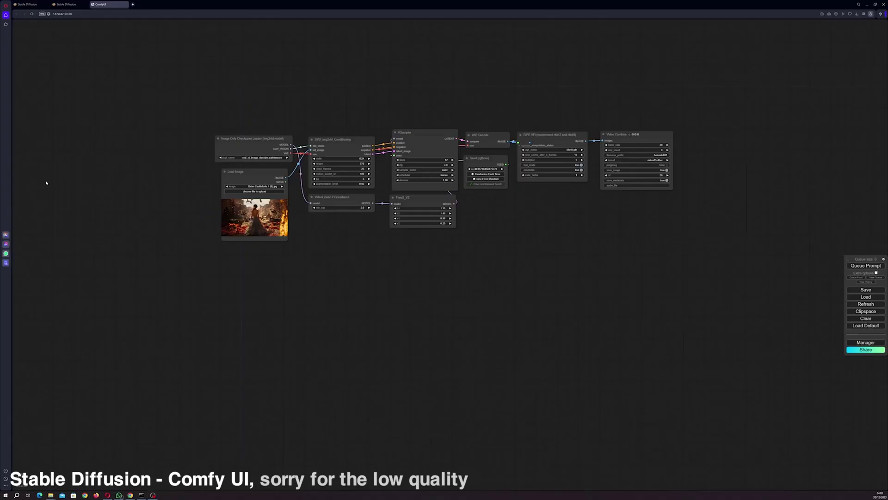
# Switch to the File Explorer window showing the test images folder over the ComfyUI canvas
pyautogui.hotkey('alt', 'Tab')
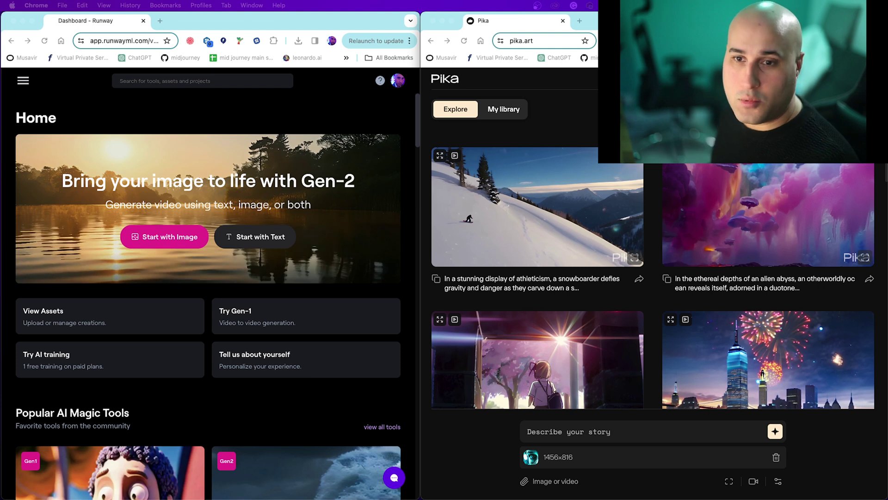
pyautogui.click(235, 24)
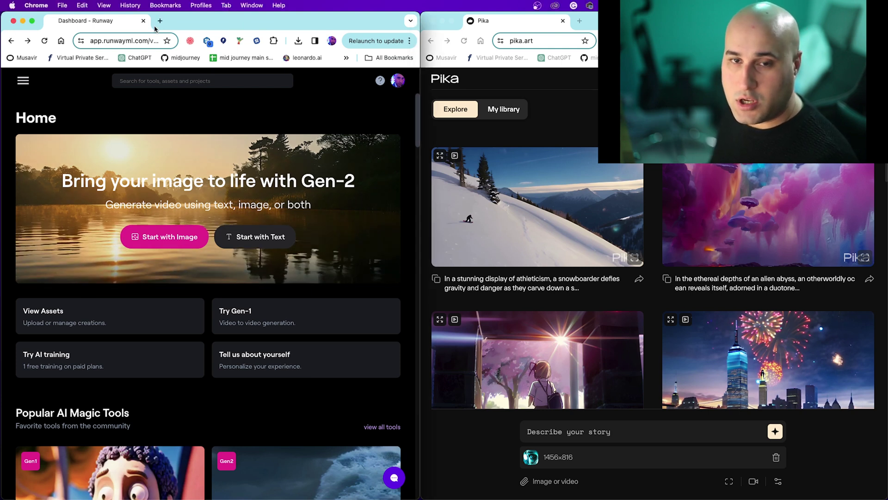
pyautogui.click(586, 24)
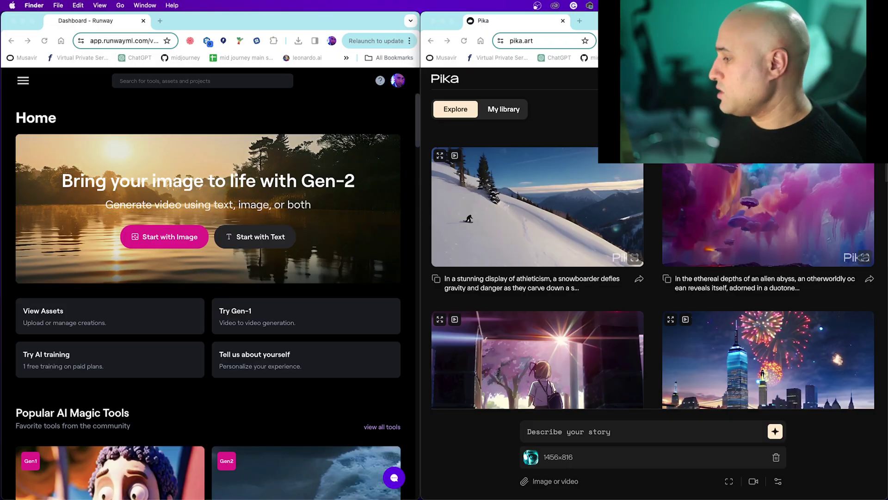
pyautogui.press('super+n')
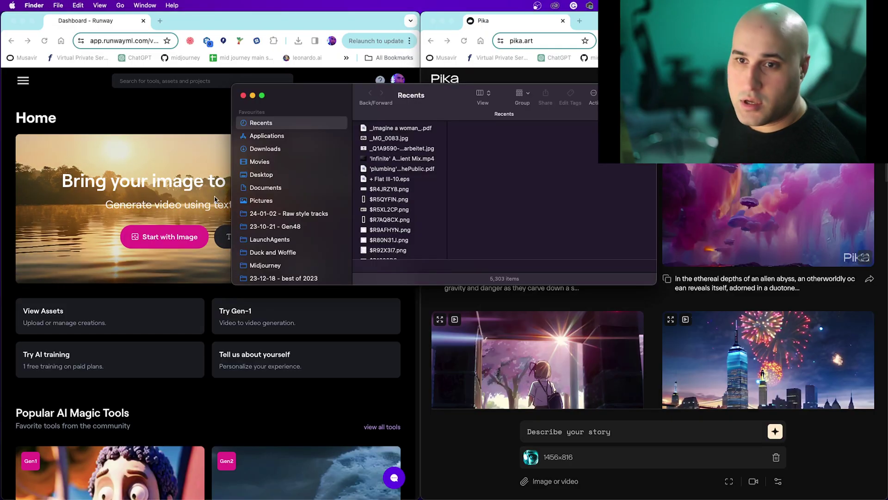
pyautogui.click(267, 148)
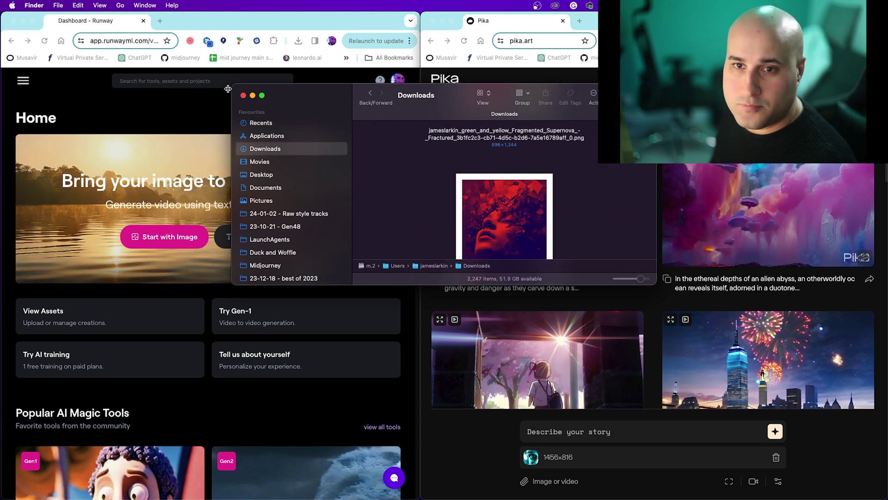
pyautogui.doubleClick(421, 99)
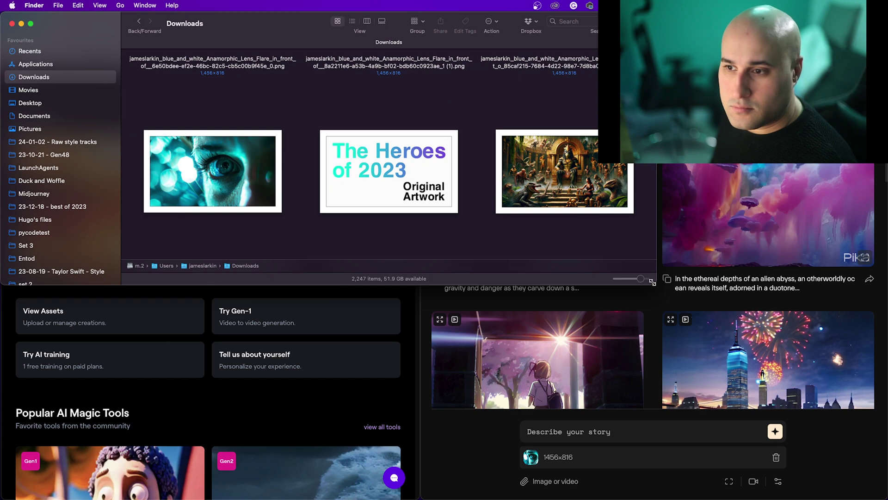
pyautogui.moveTo(652, 282); pyautogui.dragTo(886, 497)
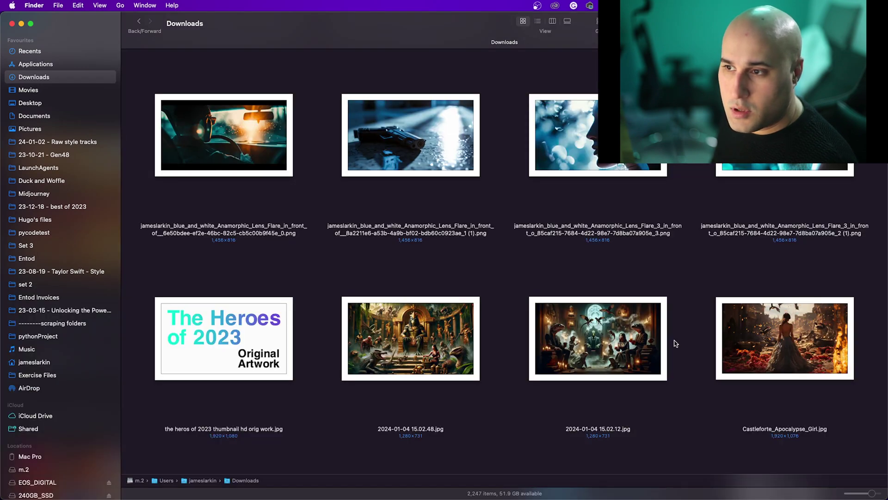
pyautogui.scroll(3, 674, 344)
pyautogui.click(771, 244)
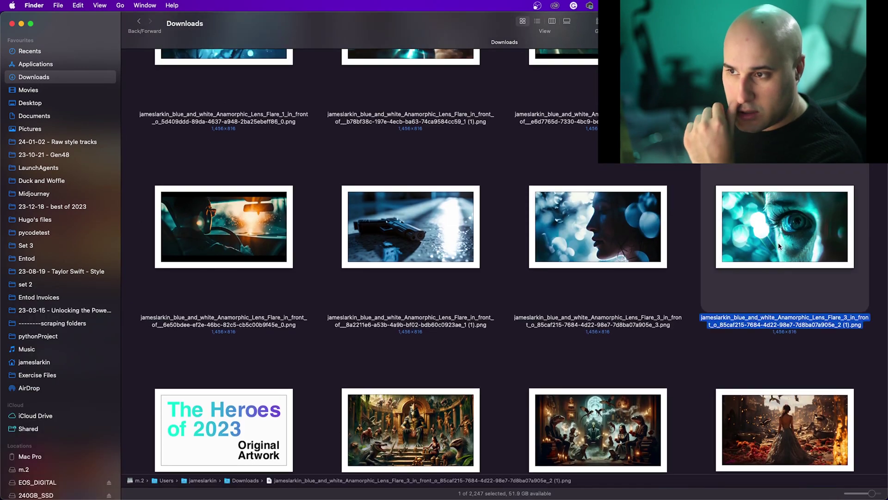
pyautogui.doubleClick(779, 246)
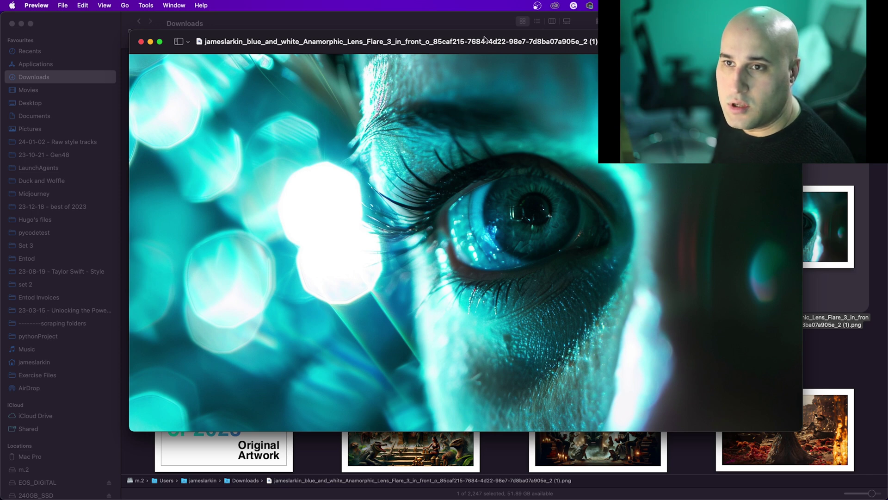
pyautogui.press('super+w')
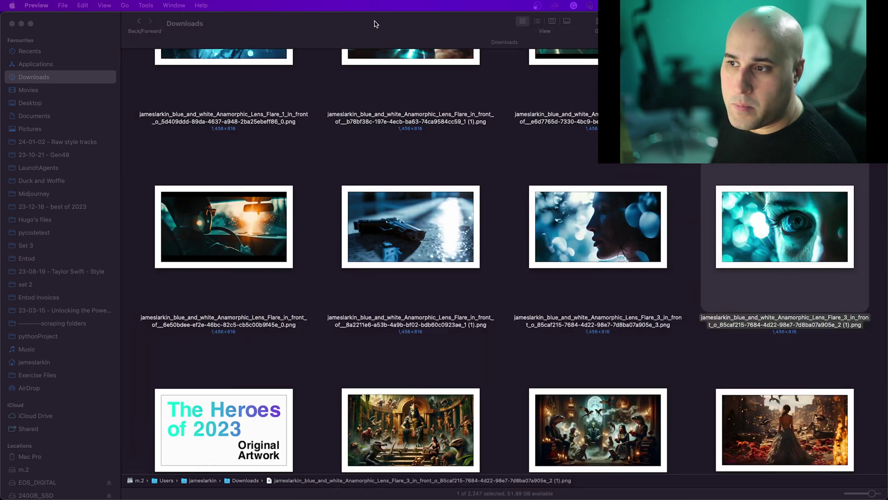
pyautogui.click(376, 24)
pyautogui.hotkey('ctrl', 'Right')
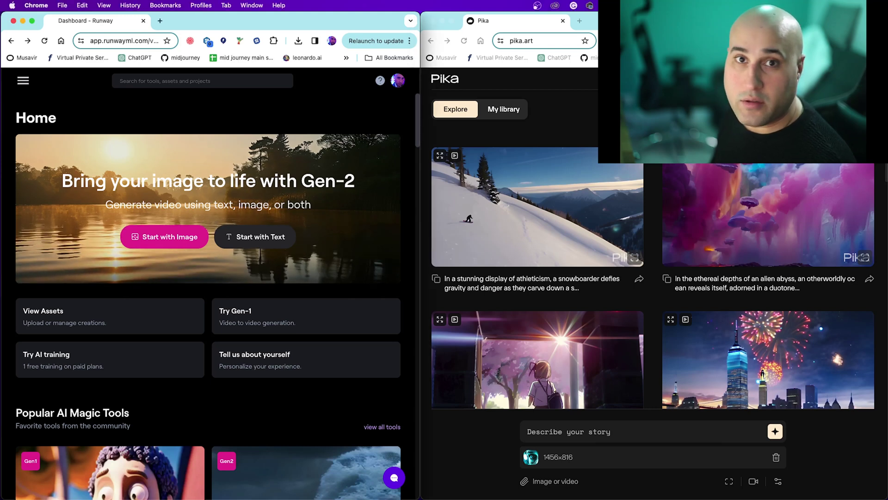
# Open Runway's Gen-2 Text/Image to Video tool from the home page
pyautogui.click(328, 93)
pyautogui.scroll(-5, 259, 411)
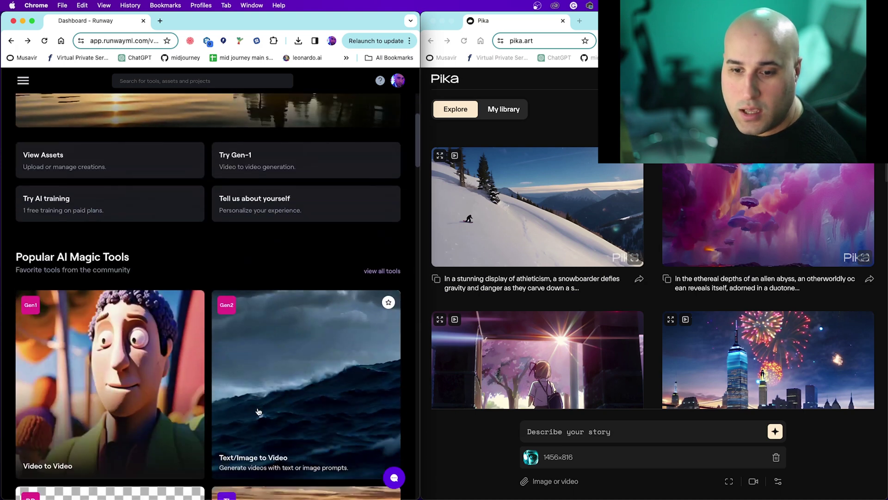
pyautogui.scroll(-1, 259, 412)
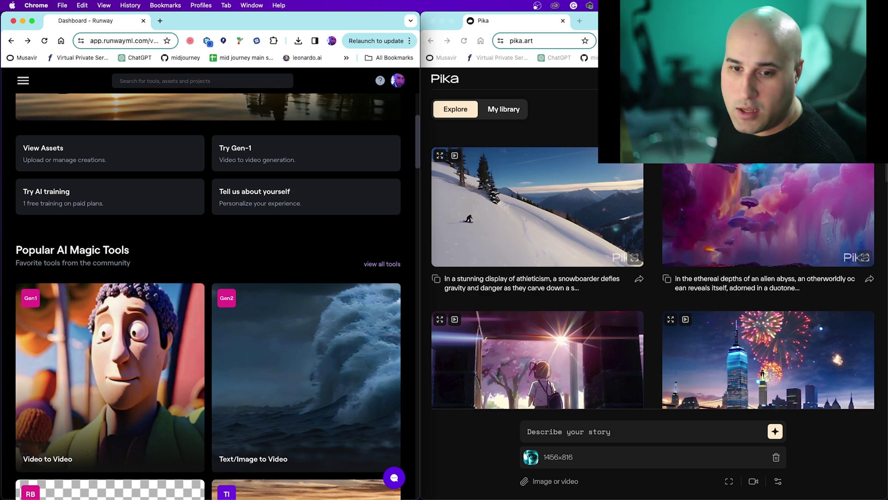
pyautogui.click(360, 373)
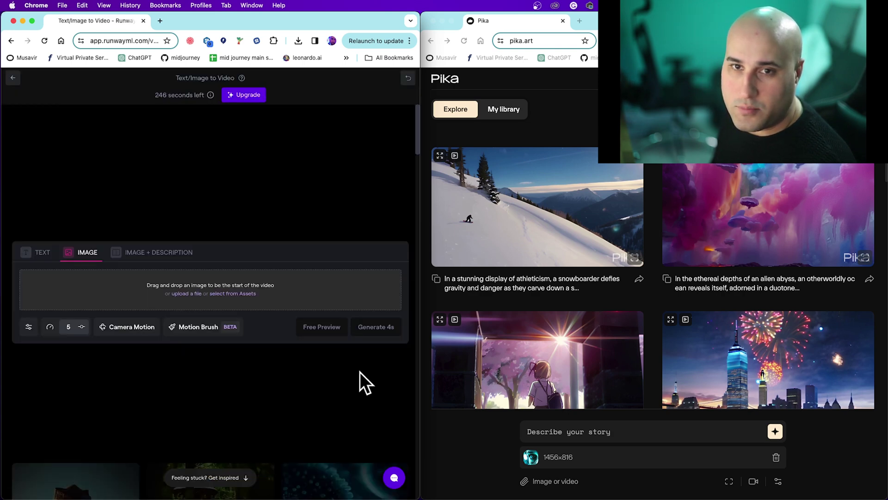
pyautogui.click(11, 41)
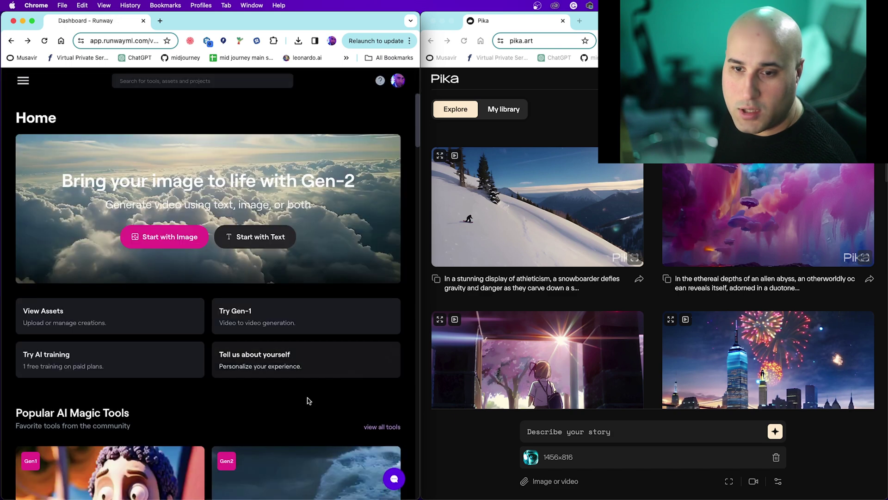
pyautogui.scroll(-5, 260, 367)
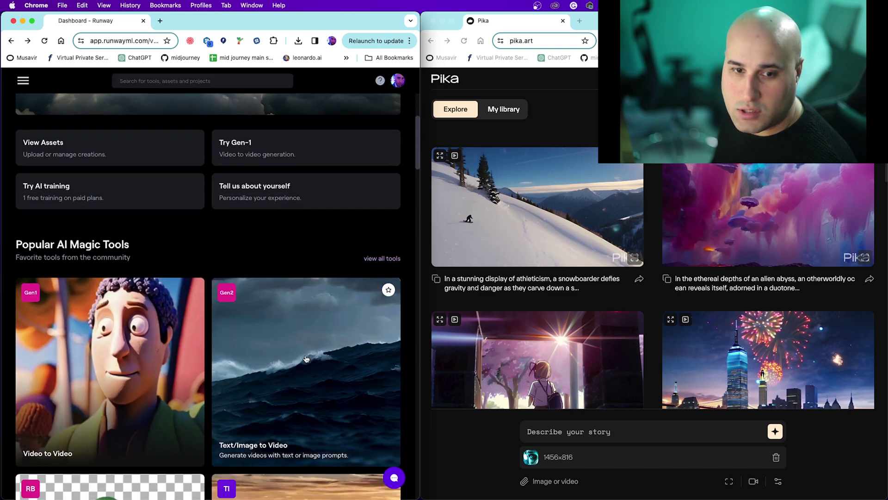
pyautogui.click(316, 372)
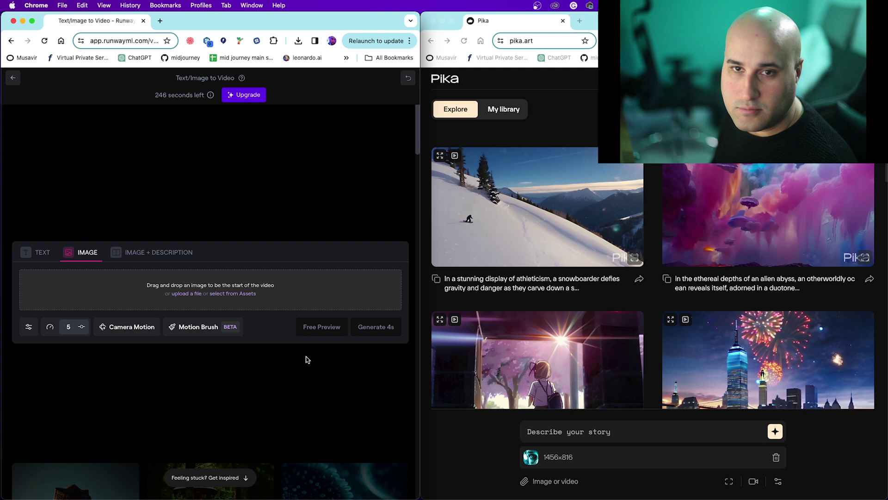
# Load the eye image as Runway's starting frame and swap it in as Pika's prompt attachment
pyautogui.moveTo(194, 155); pyautogui.dragTo(238, 293)
pyautogui.click(590, 123)
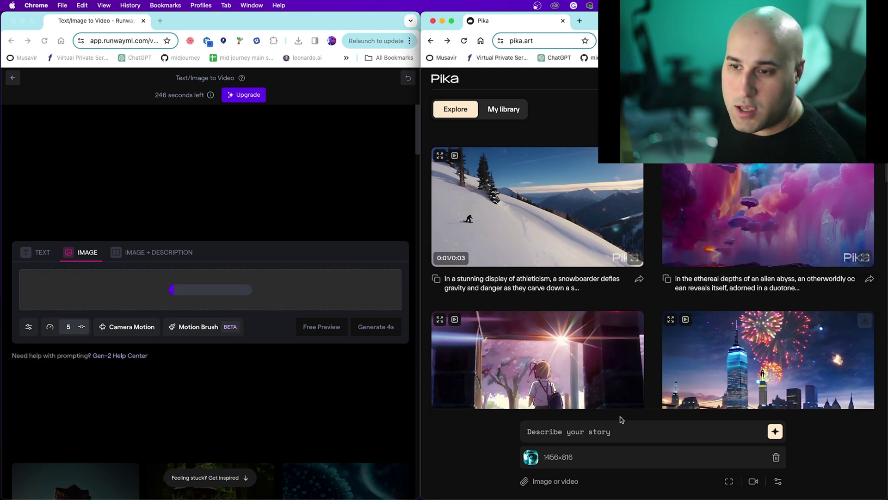
pyautogui.click(777, 458)
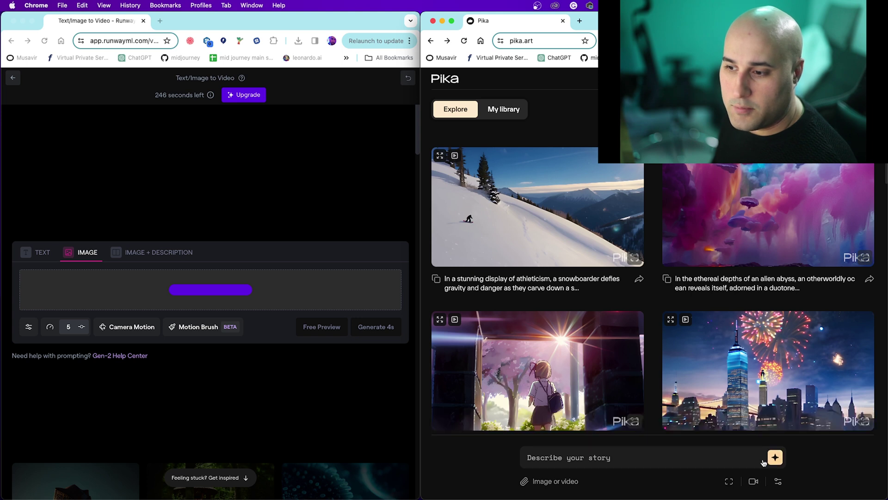
pyautogui.moveTo(616, 138); pyautogui.dragTo(634, 464)
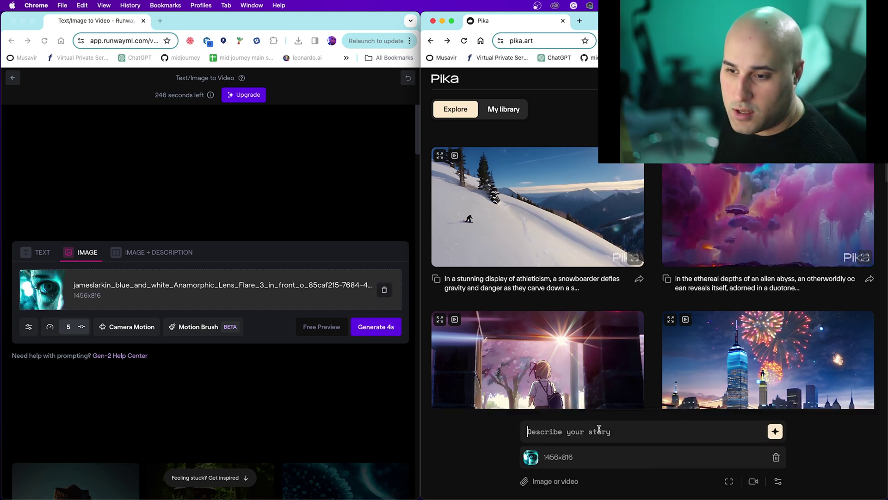
# Generate the Pika eye video and Runway's 4-second Gen-2 clip, waiting for both to finish
pyautogui.click(775, 432)
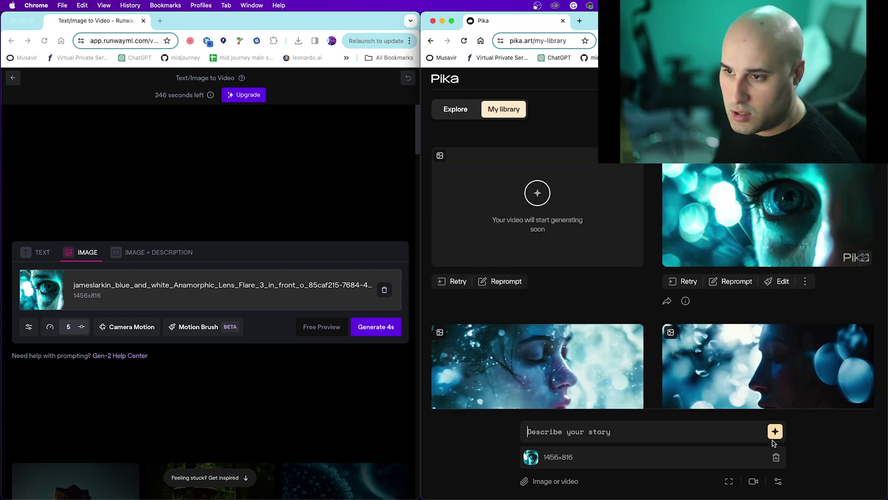
pyautogui.click(372, 327)
pyautogui.click(376, 327)
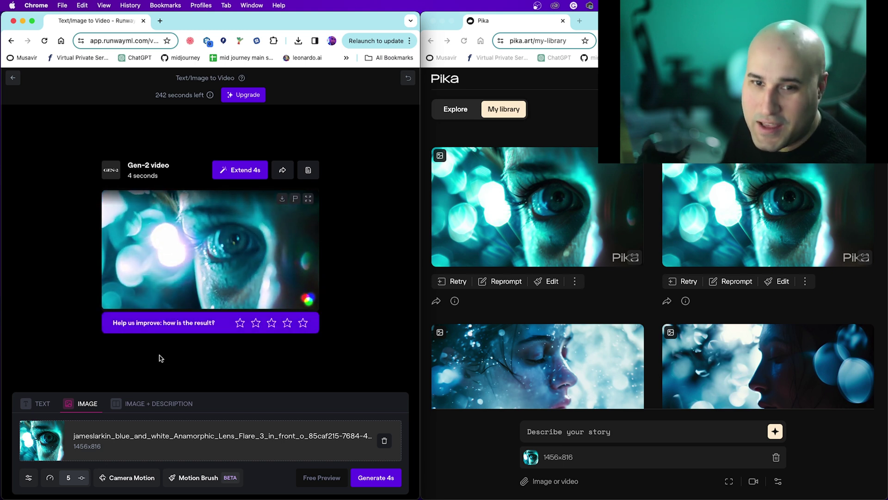
pyautogui.moveTo(319, 288)
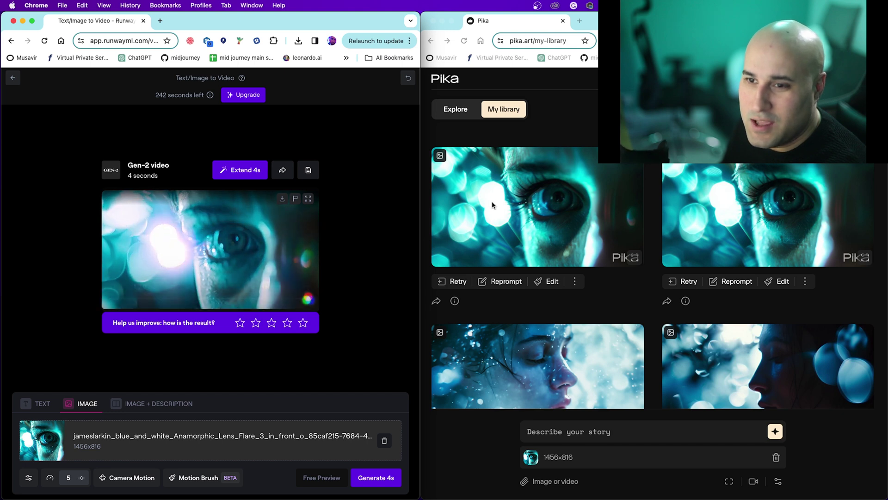
pyautogui.click(463, 208)
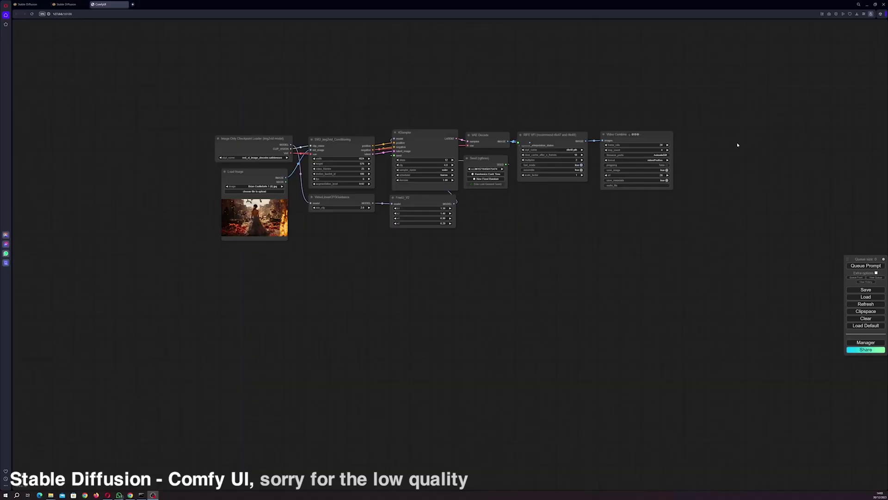
# Load the second test image, a colourful character scene, into the Load Image node and move the Queue panel mid-canvas
pyautogui.hotkey('alt', 'Tab')
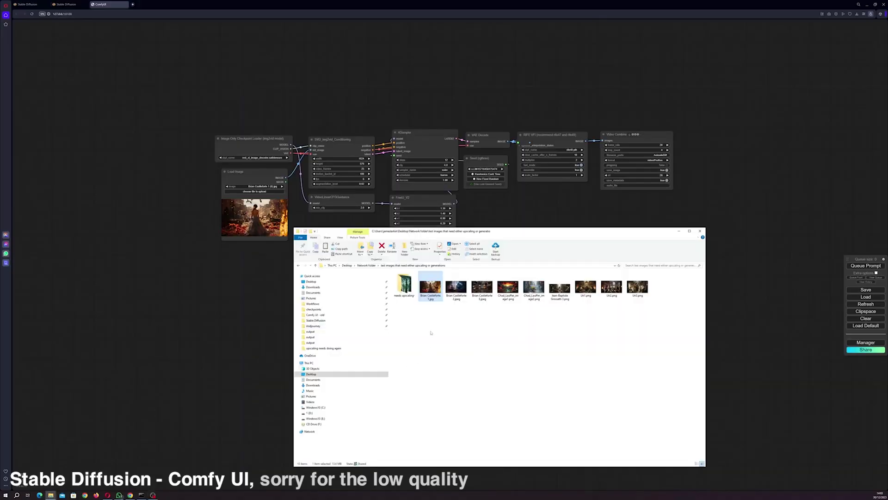
pyautogui.click(455, 291)
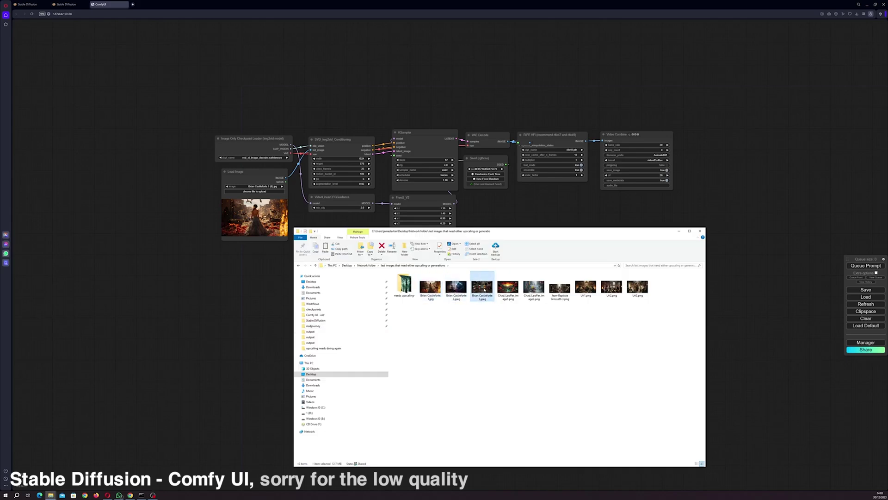
pyautogui.moveTo(485, 290); pyautogui.dragTo(289, 224)
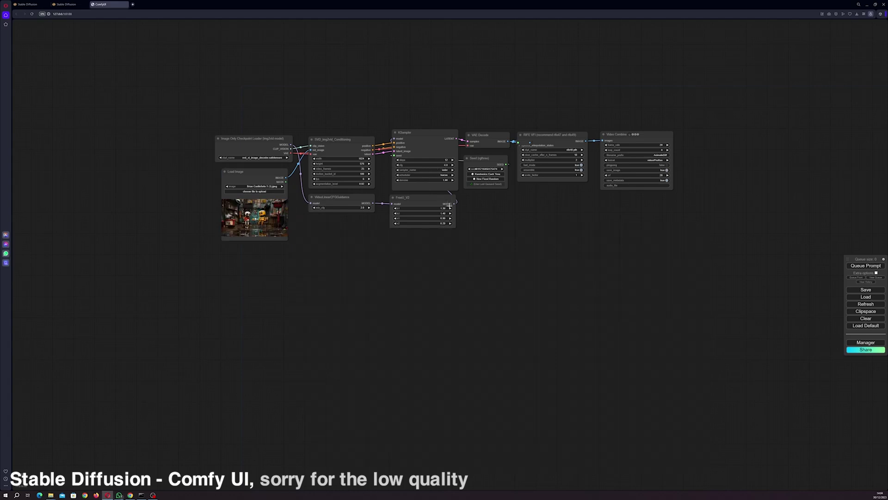
pyautogui.moveTo(867, 260); pyautogui.dragTo(506, 216)
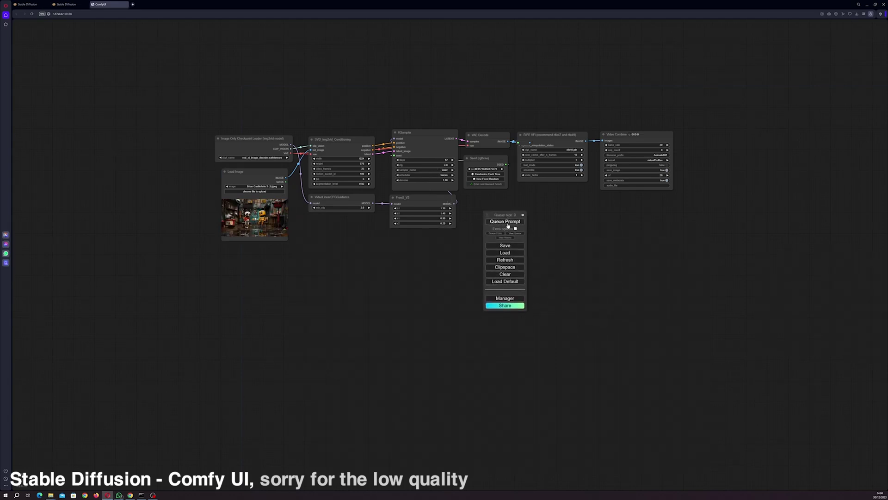
# Queue the image-to-video workflow to render an animation of the character scene
pyautogui.click(508, 221)
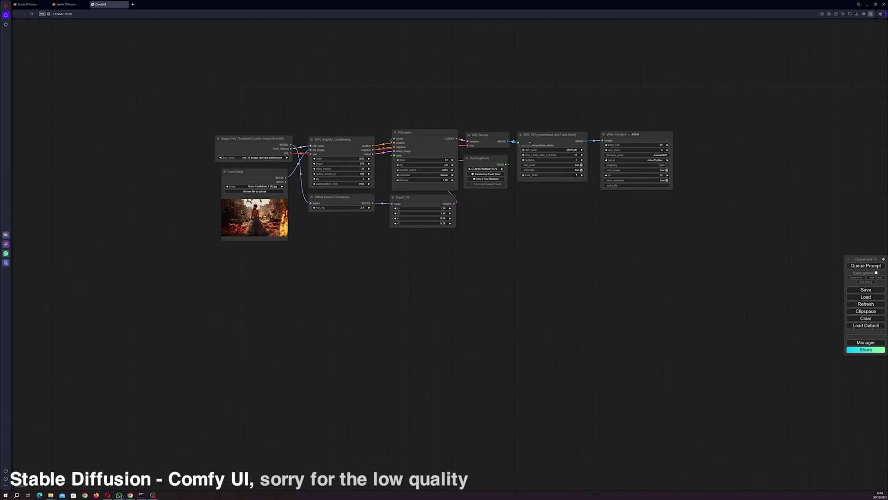
# Load another test image into the Load Image node and queue a generation run
pyautogui.click(51, 495)
pyautogui.click(455, 292)
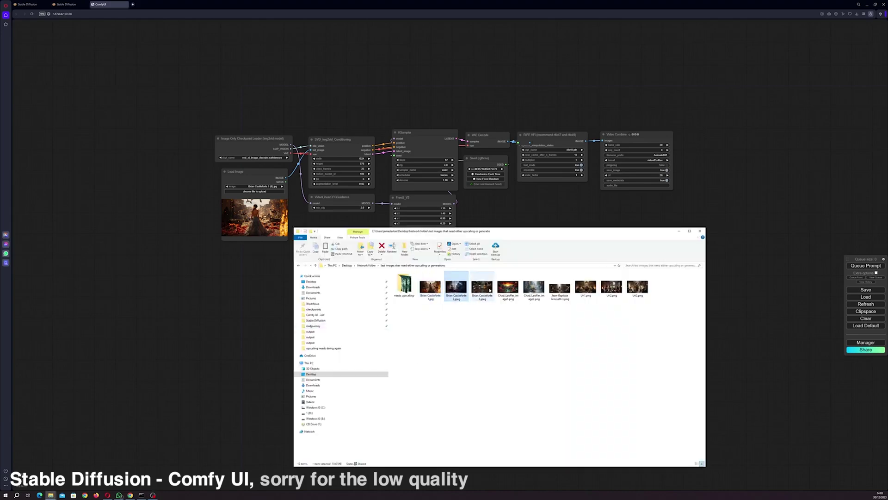
pyautogui.moveTo(487, 292); pyautogui.dragTo(290, 225)
pyautogui.click(865, 266)
# Raise the seed by one and queue a second run
pyautogui.moveTo(847, 259); pyautogui.dragTo(487, 212)
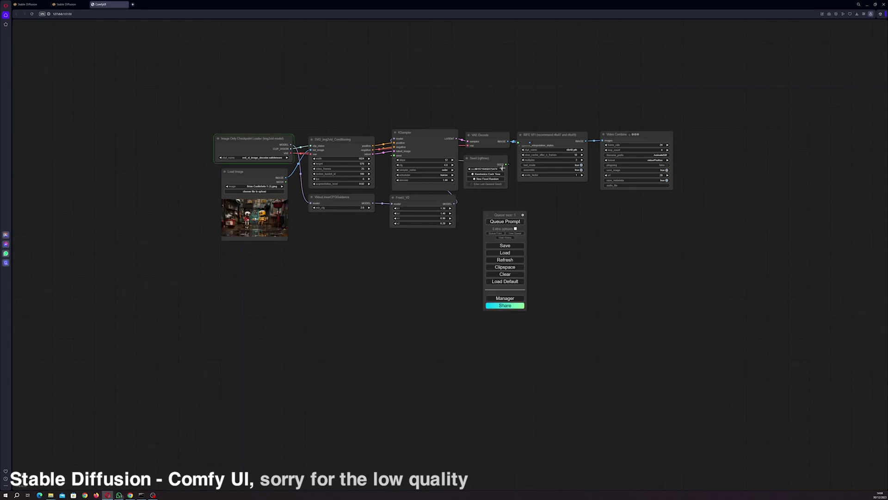
pyautogui.click(503, 168)
pyautogui.click(501, 223)
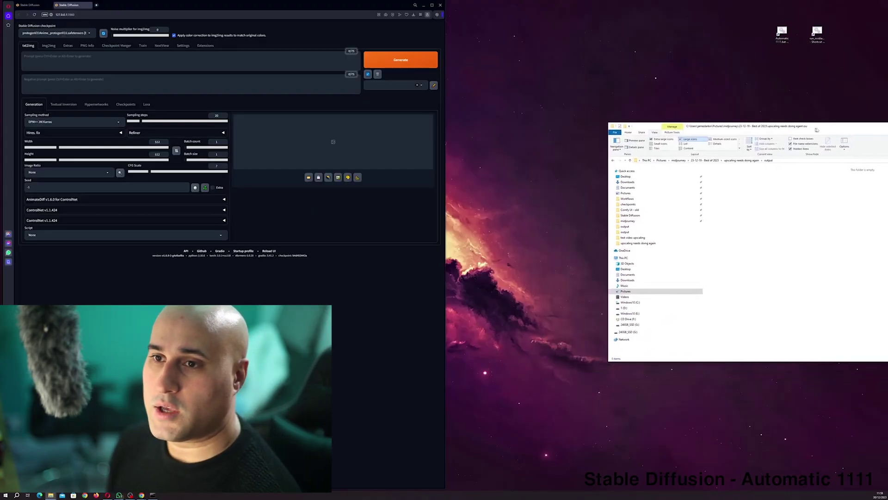
# Tile Explorer beside Stable Diffusion and copy the 'upscaling needs doing again' folder path
pyautogui.moveTo(887, 118); pyautogui.dragTo(886, 119)
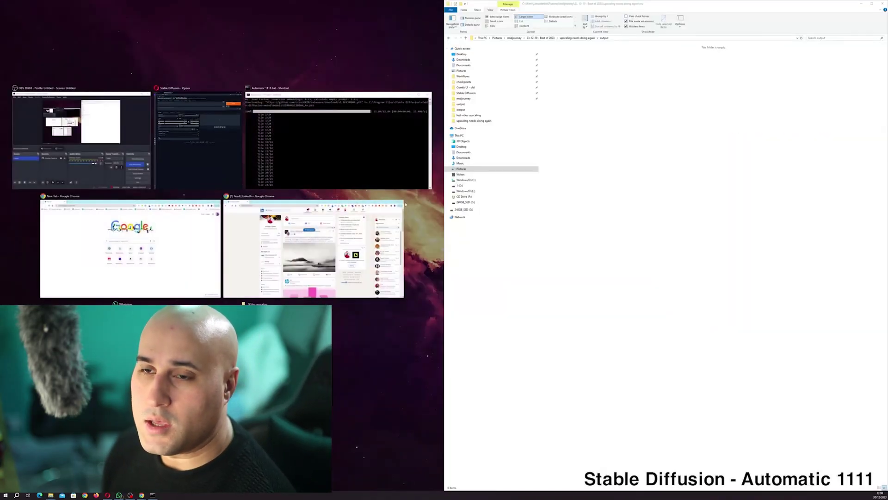
pyautogui.click(79, 139)
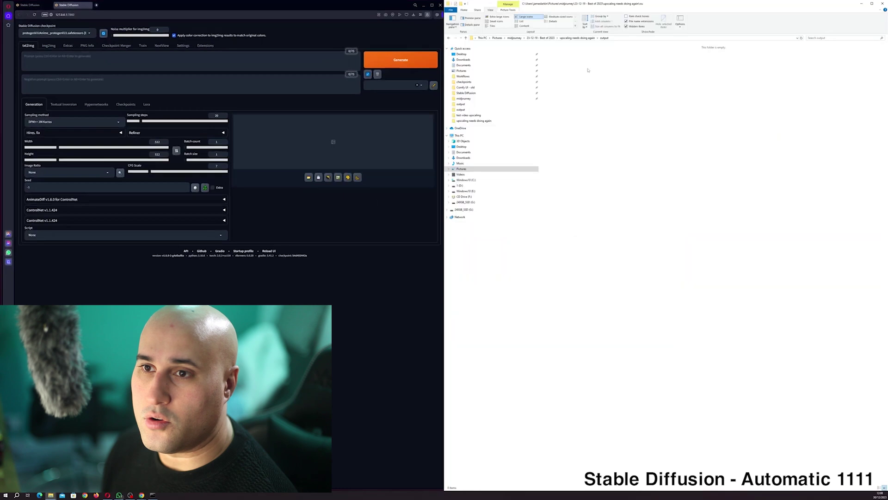
pyautogui.click(579, 37)
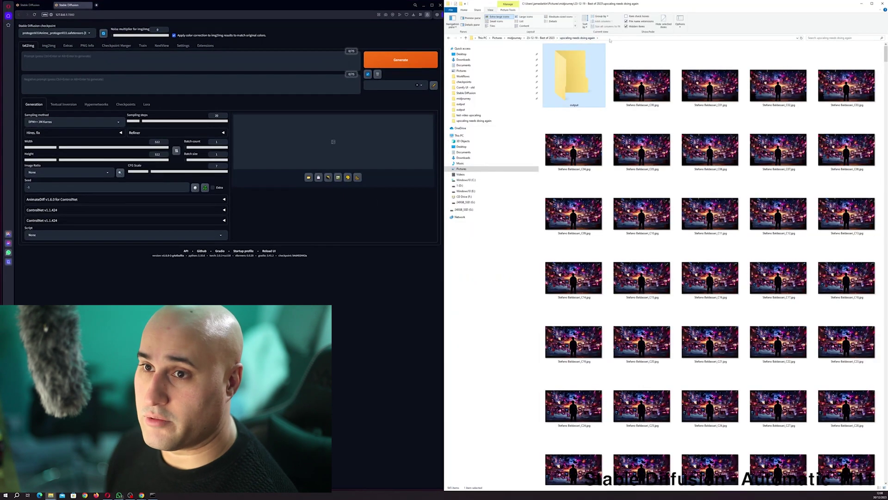
pyautogui.click(610, 38)
pyautogui.hotkey('ctrl', 'c')
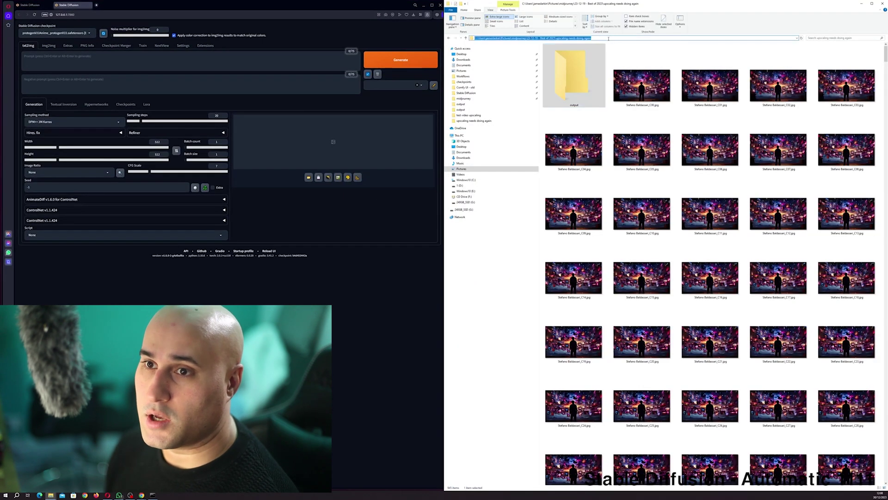
# Paste that path as the Extras Batch from Directory input, then copy the empty output folder's path
pyautogui.click(66, 46)
pyautogui.click(98, 55)
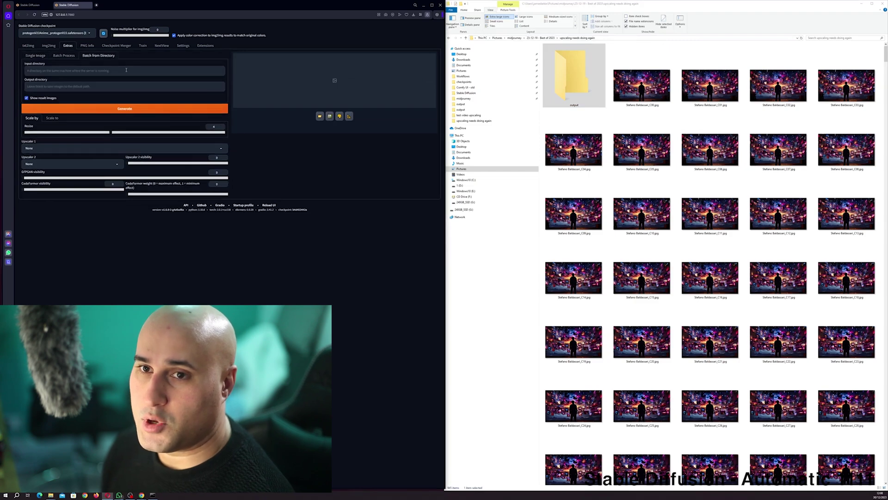
pyautogui.click(88, 70)
pyautogui.hotkey('ctrl', 'v')
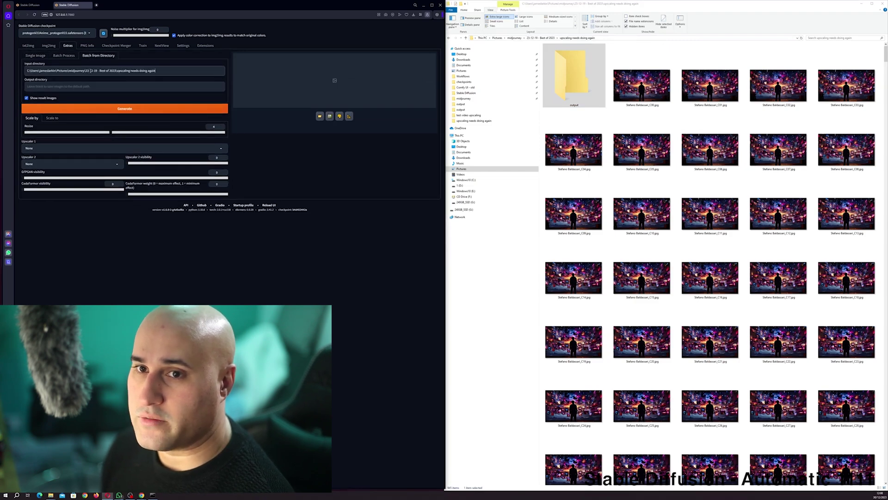
pyautogui.doubleClick(574, 74)
pyautogui.click(610, 39)
pyautogui.hotkey('ctrl', 'c')
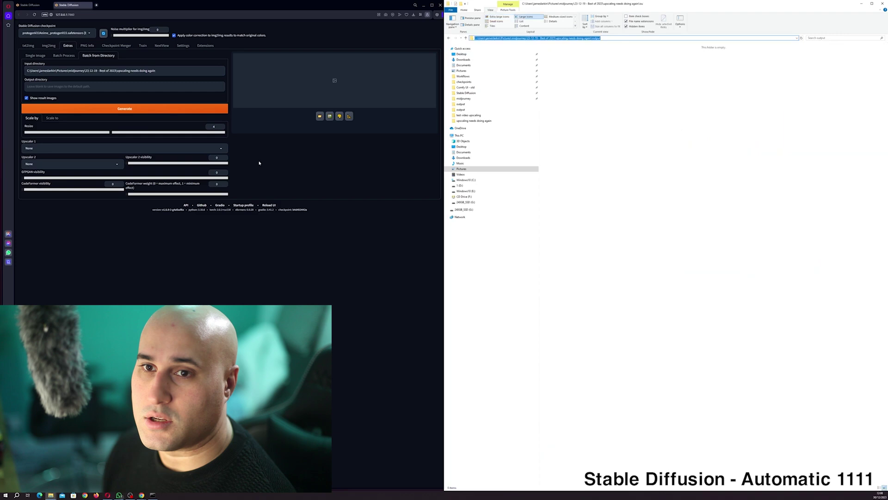
# Set the output directory, choose R-ESRGAN 4x+ as Upscaler 1, and start the batch upscale
pyautogui.click(94, 86)
pyautogui.hotkey('ctrl', 'v')
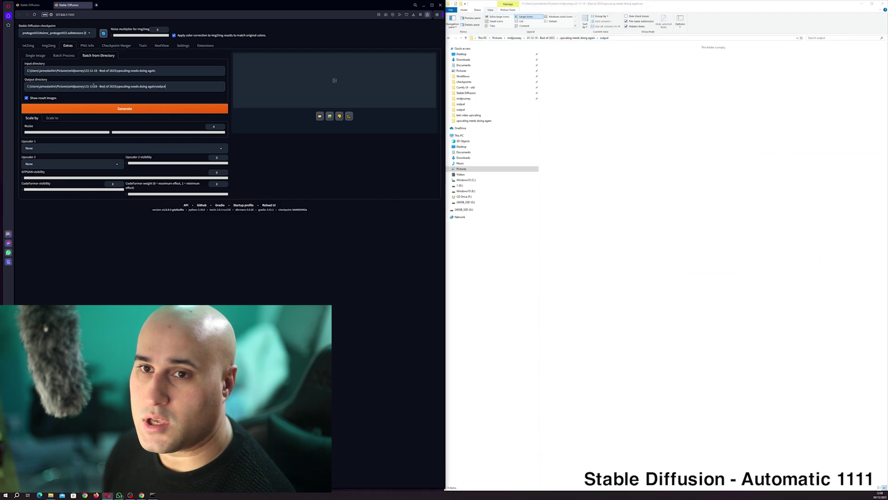
pyautogui.click(74, 148)
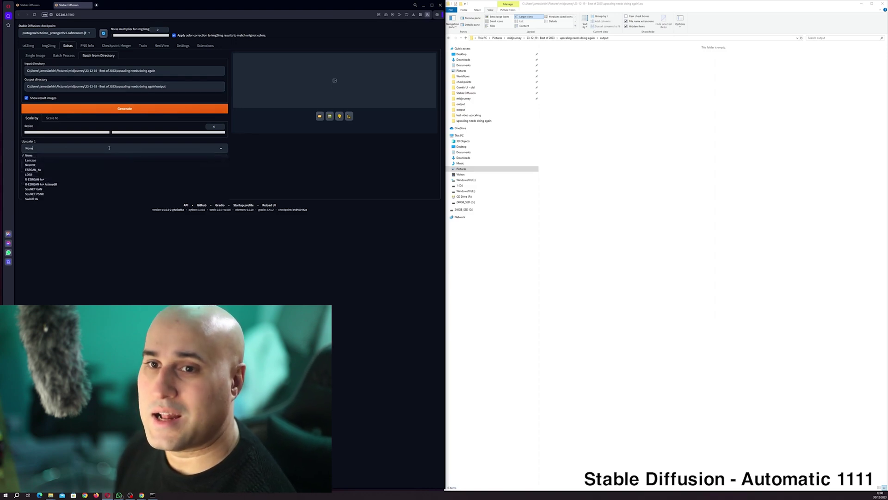
pyautogui.click(57, 179)
pyautogui.click(101, 109)
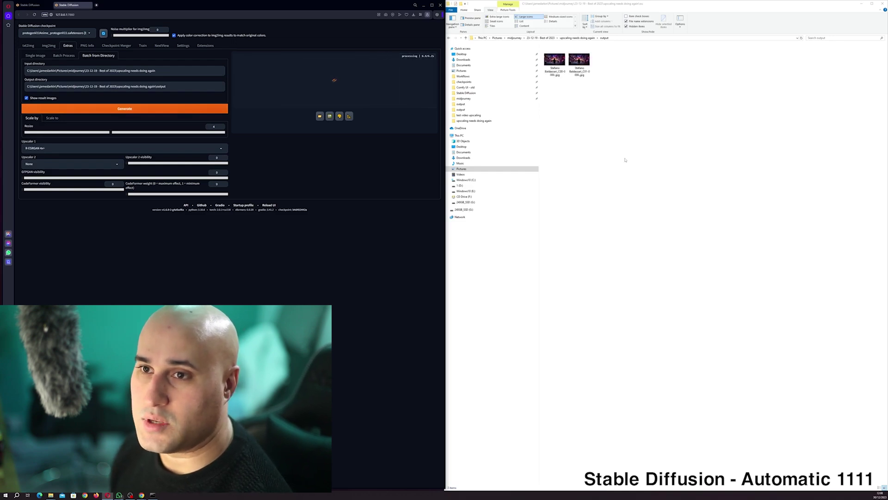
# View the first upscaled frame and confirm in Properties > Details that it measures 4000 x 2250
pyautogui.click(557, 59)
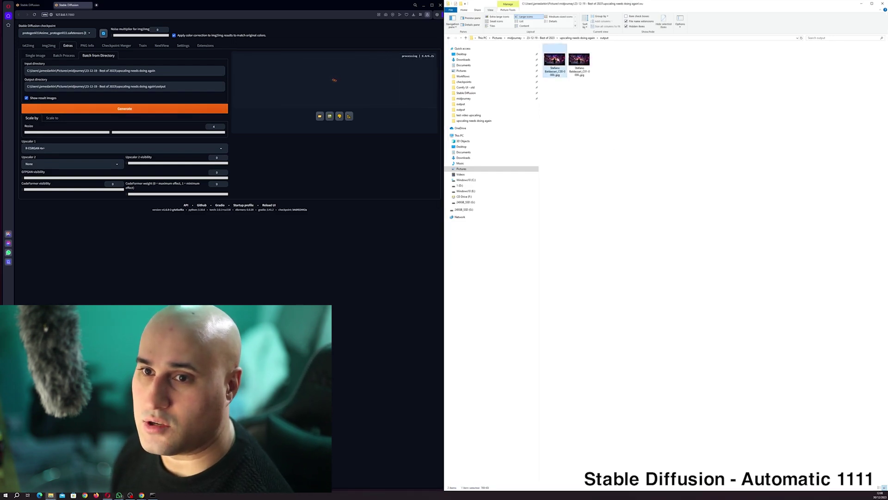
pyautogui.doubleClick(557, 59)
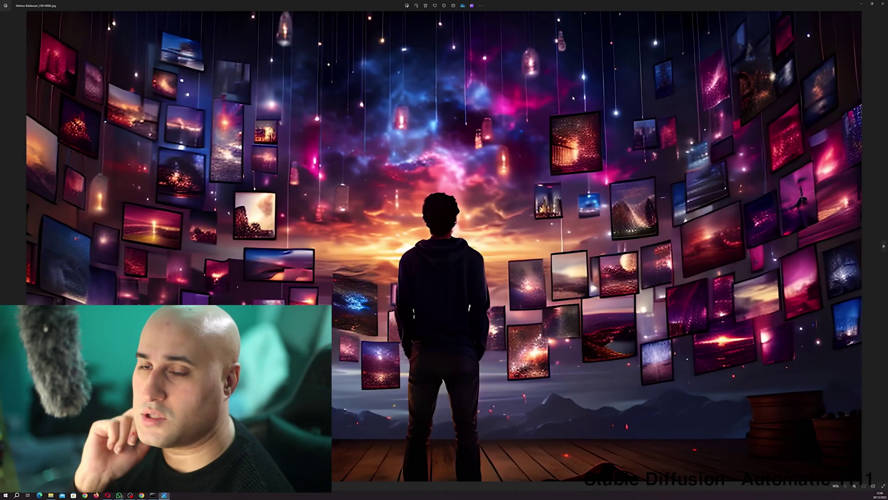
pyautogui.press('Escape')
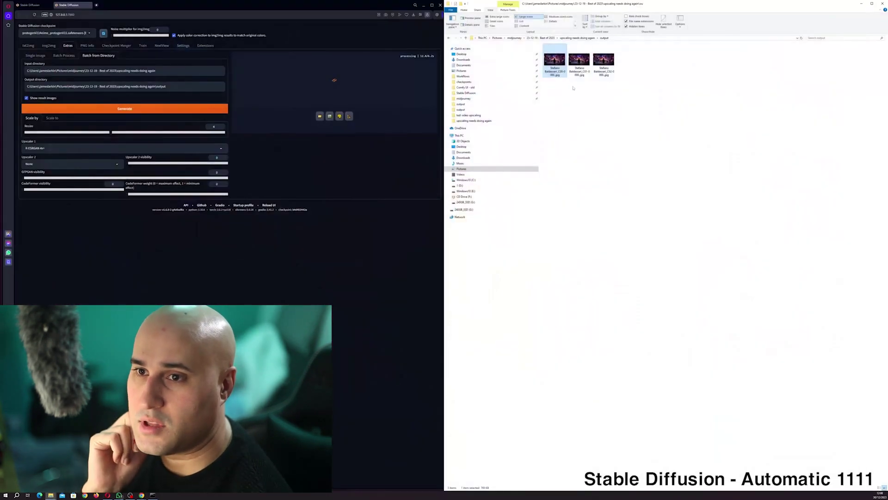
pyautogui.rightClick(552, 55)
pyautogui.click(575, 226)
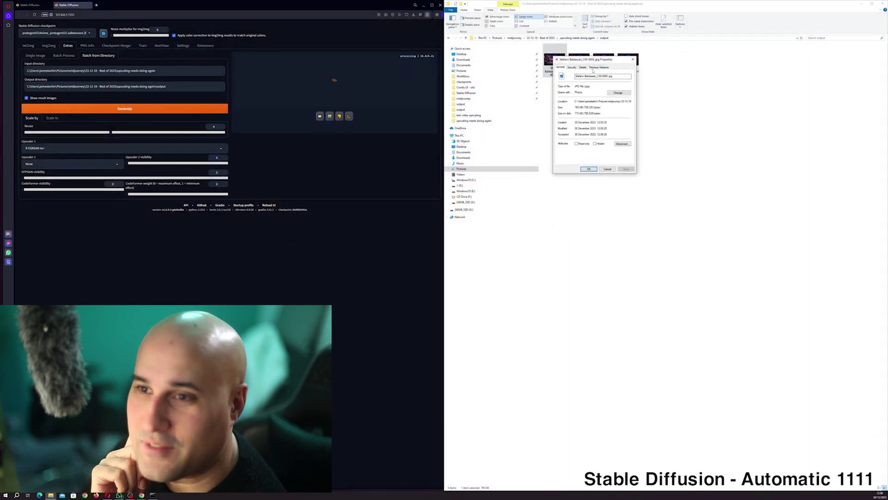
pyautogui.click(583, 68)
pyautogui.click(618, 142)
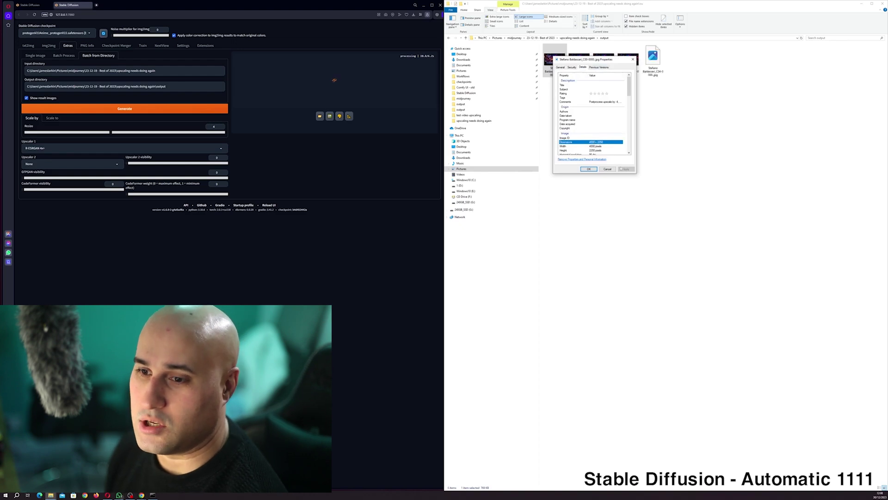
pyautogui.click(589, 169)
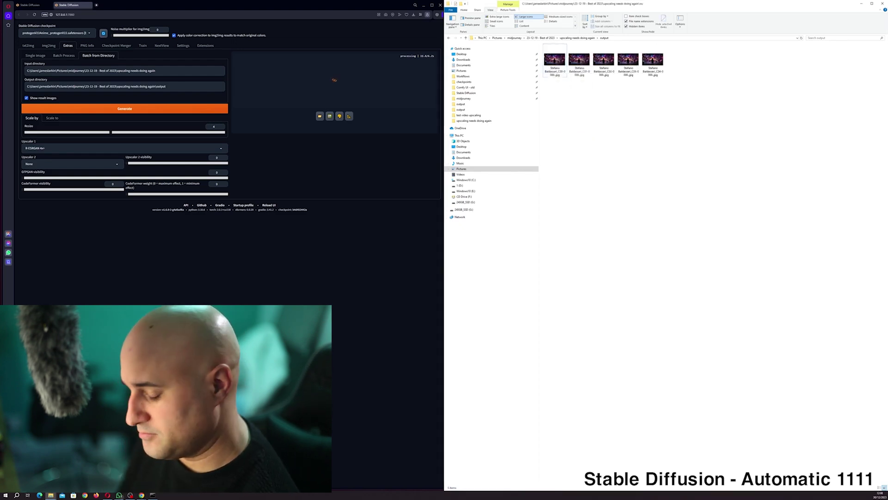